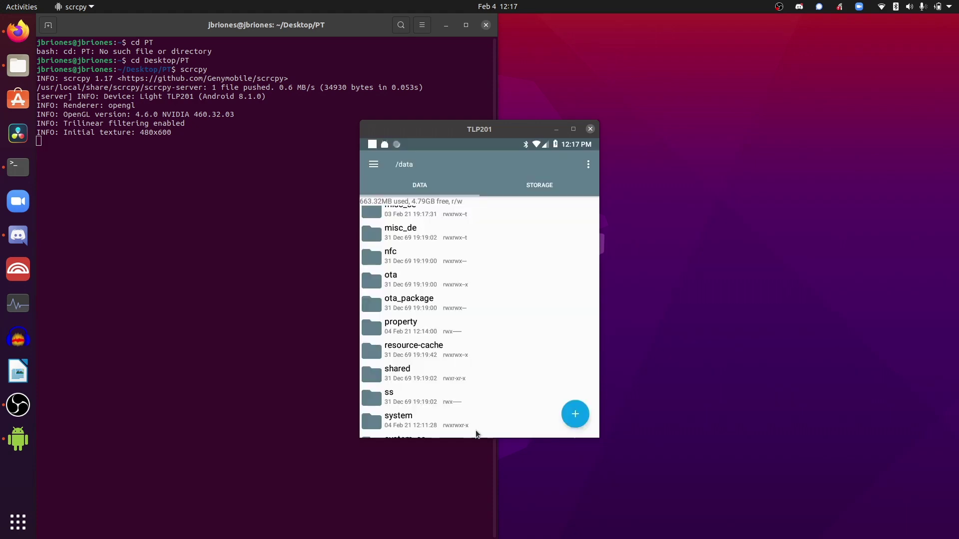
# Step: Scroll down the mirrored phone's /data folder listing
pyautogui.scroll(-2, 476, 427)
# Step: Go to the phone's home screen and launch Root Explorer from the app list
pyautogui.moveTo(481, 439); pyautogui.dragTo(475, 396)
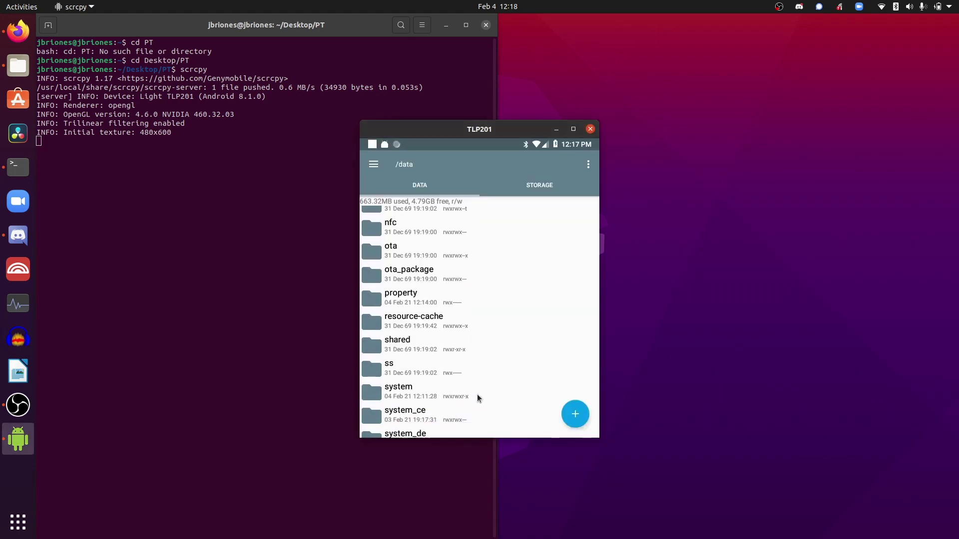
pyautogui.click(479, 426)
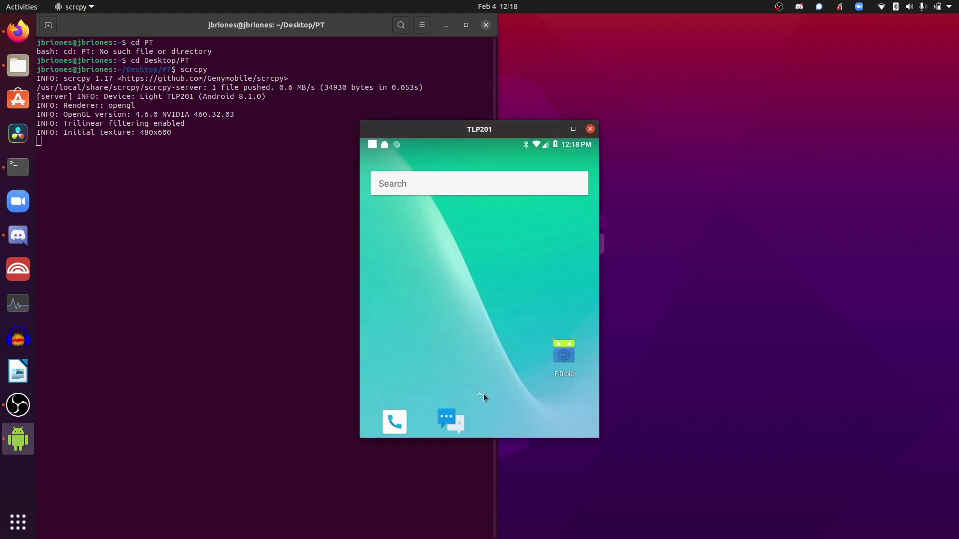
pyautogui.click(484, 394)
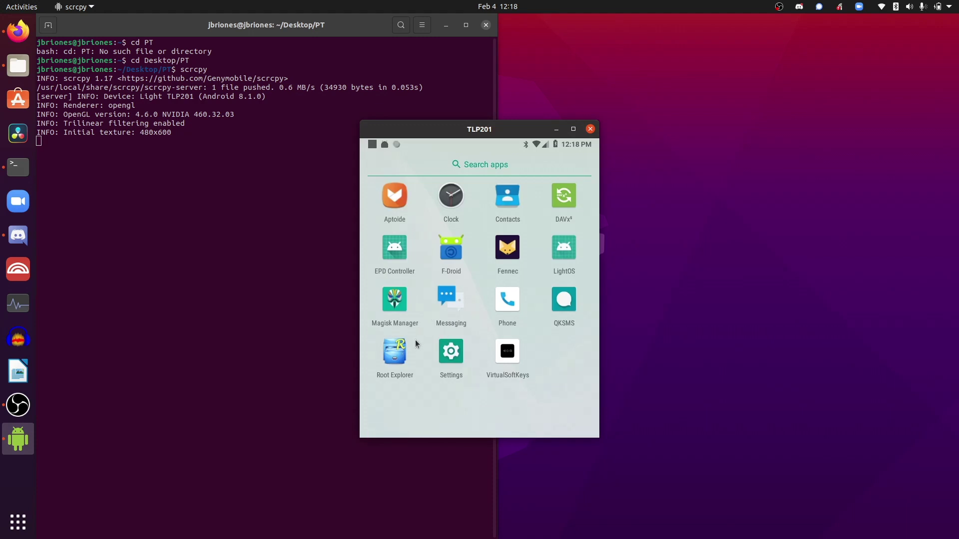
pyautogui.click(395, 352)
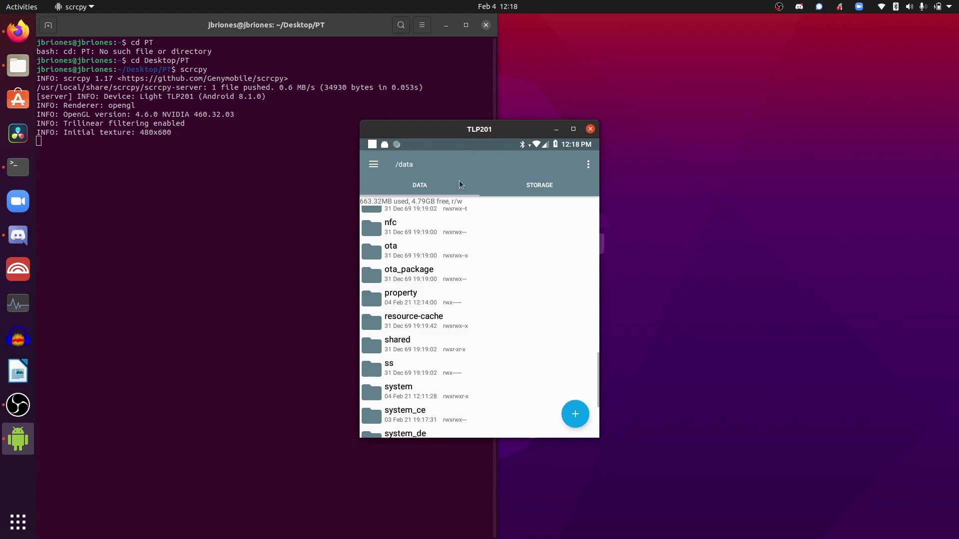
# Step: Switch Root Explorer tabs to show the phone's root folder listing
pyautogui.click(548, 188)
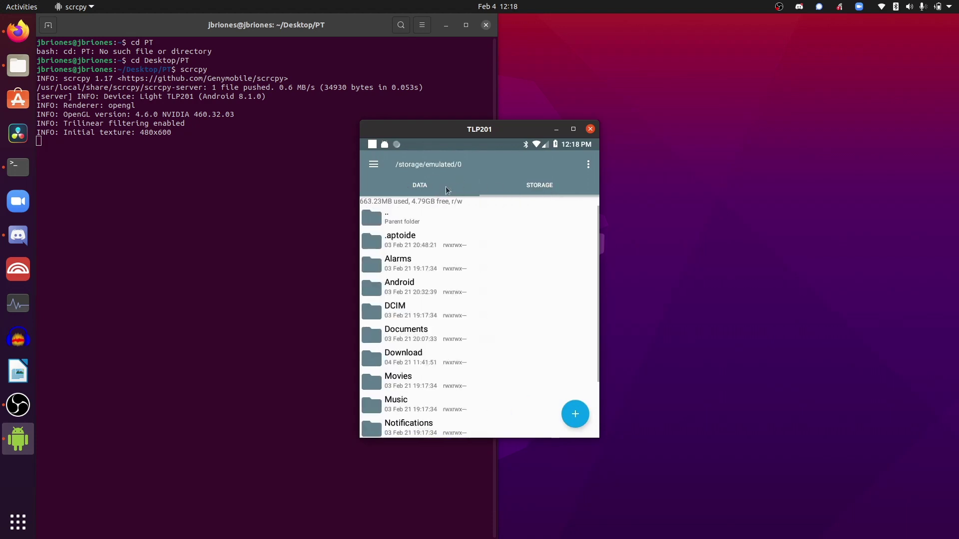
pyautogui.click(424, 190)
pyautogui.click(432, 188)
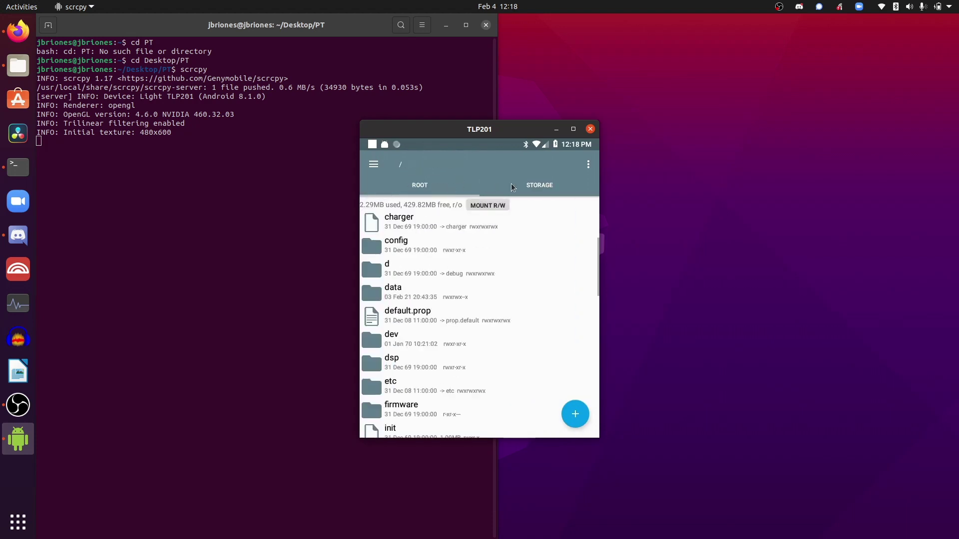
pyautogui.click(511, 187)
pyautogui.click(420, 190)
# Step: Open the data folder, then its property folder to list the persist.* files
pyautogui.click(400, 290)
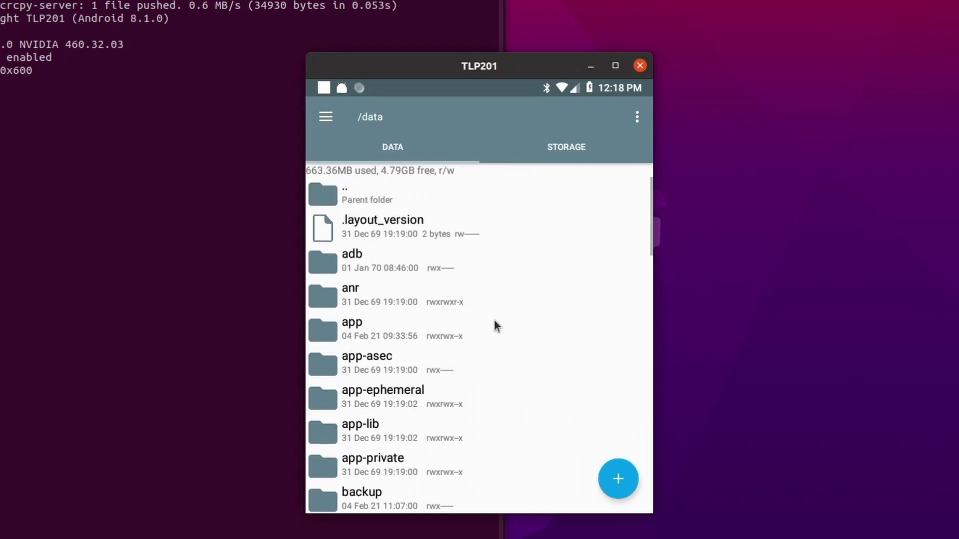
pyautogui.scroll(-10, 493, 319)
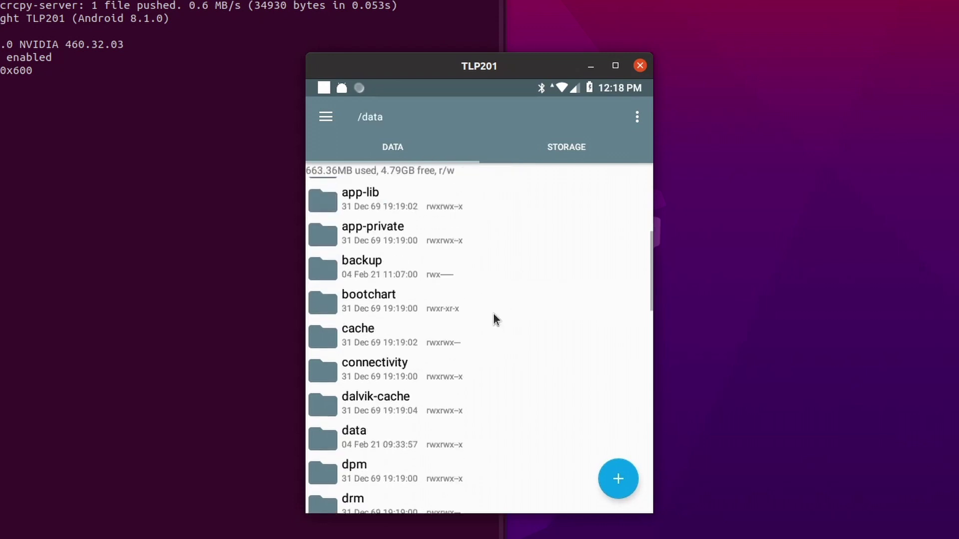
pyautogui.scroll(-6, 497, 298)
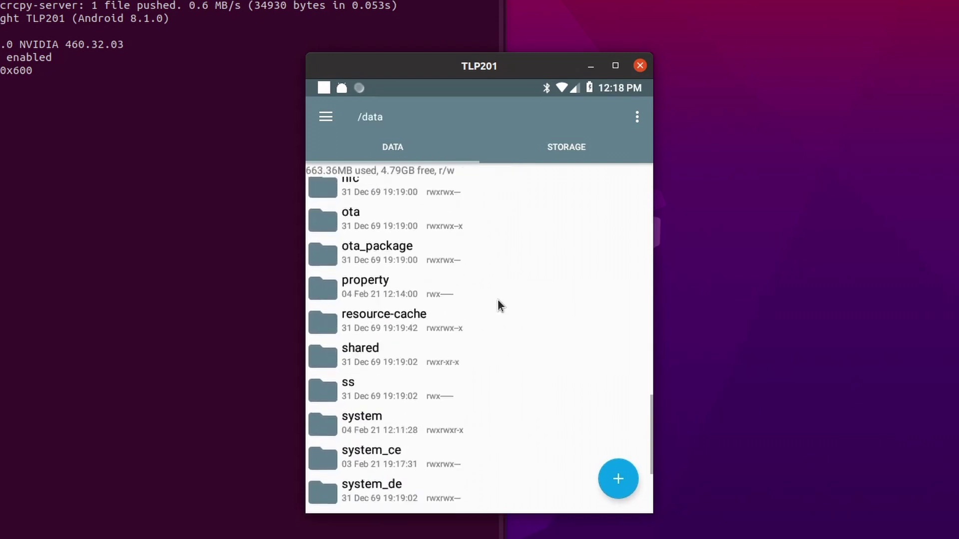
pyautogui.scroll(5, 417, 334)
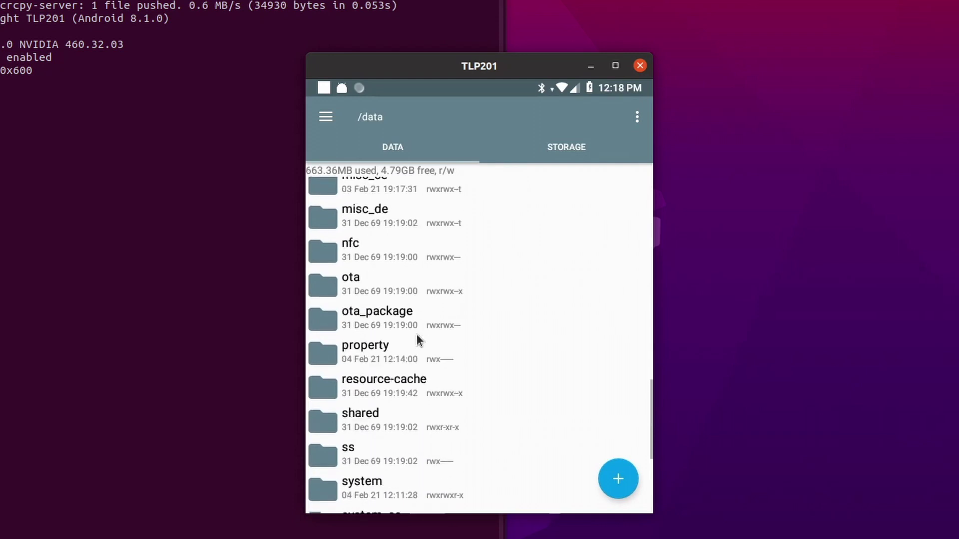
pyautogui.scroll(1, 408, 320)
pyautogui.click(379, 396)
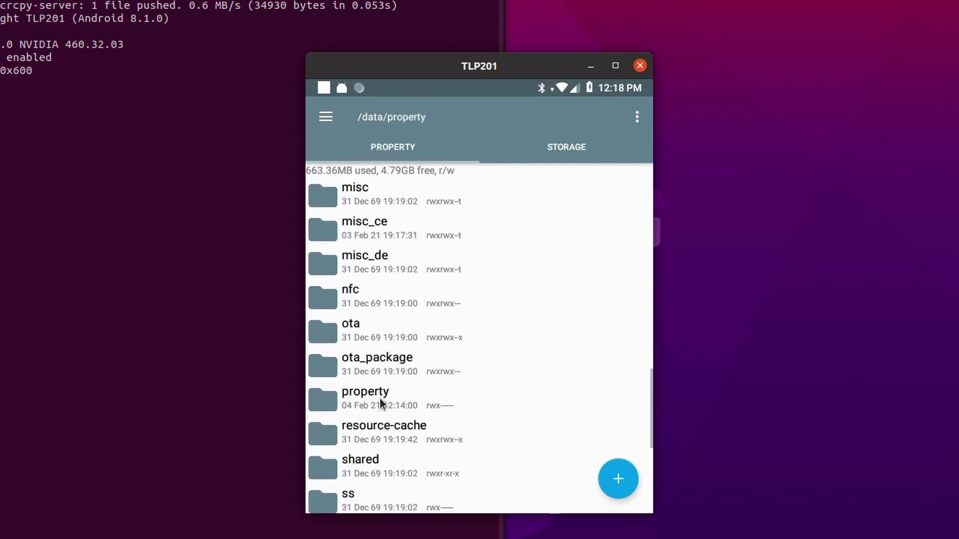
pyautogui.scroll(-5, 435, 290)
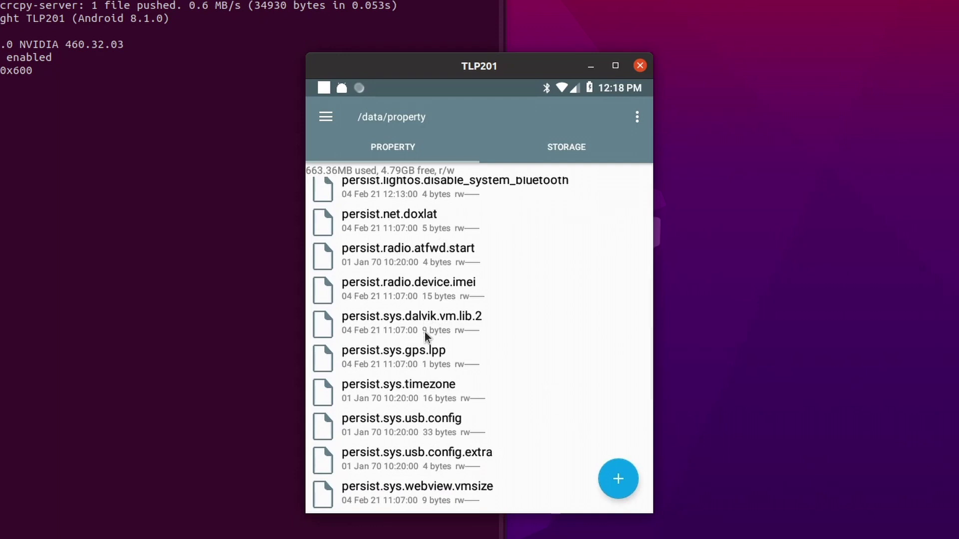
pyautogui.scroll(3, 415, 312)
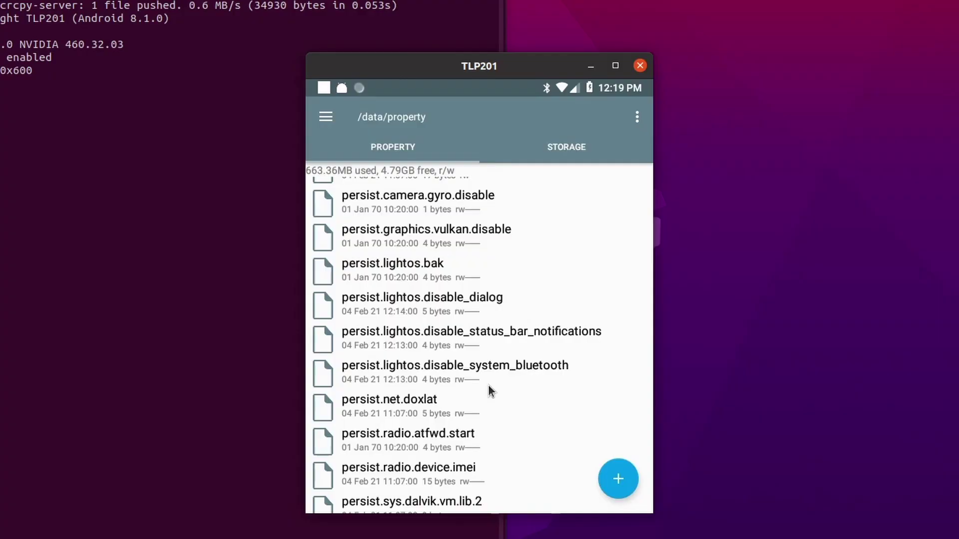
pyautogui.click(464, 372)
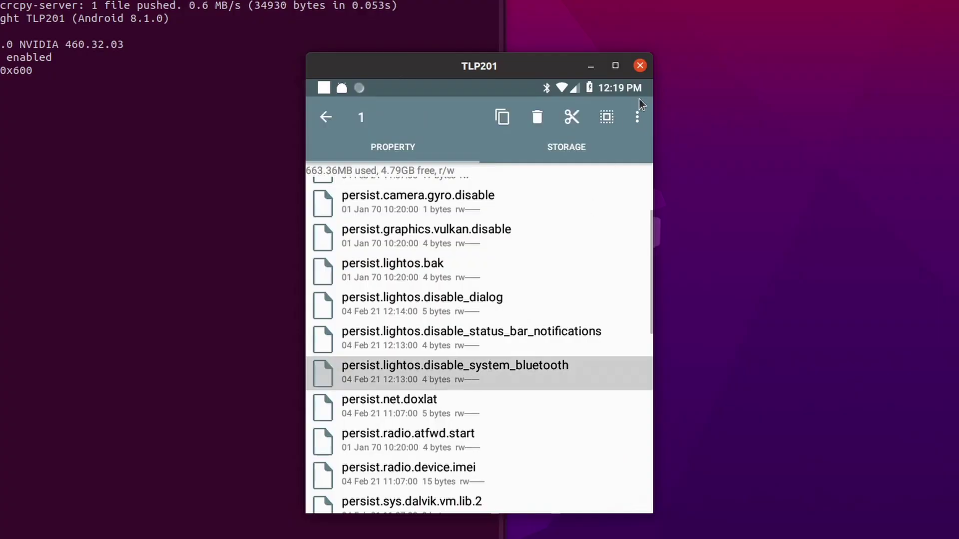
# Step: Open persist.lightos.disable_system_bluetooth in the Text Editor, placing the cursor after true
pyautogui.click(637, 116)
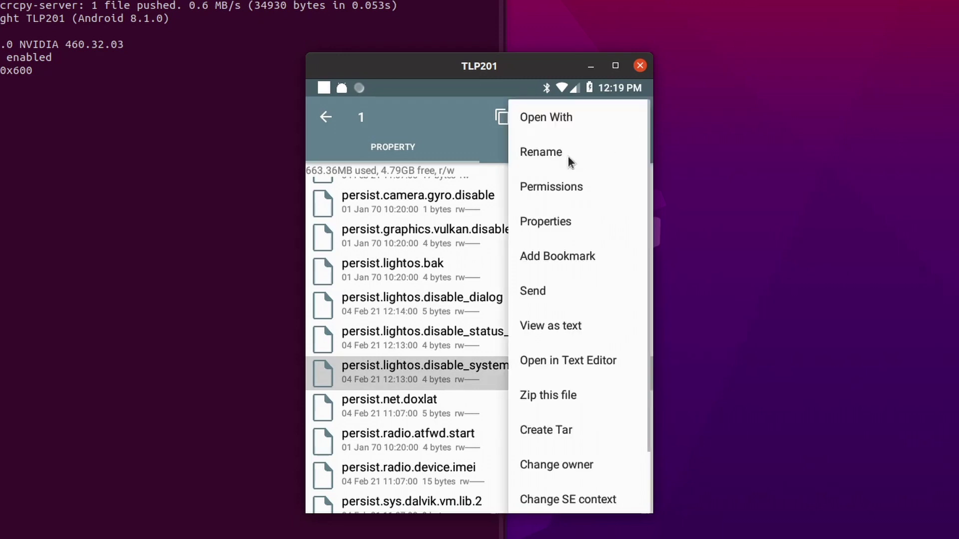
pyautogui.click(565, 125)
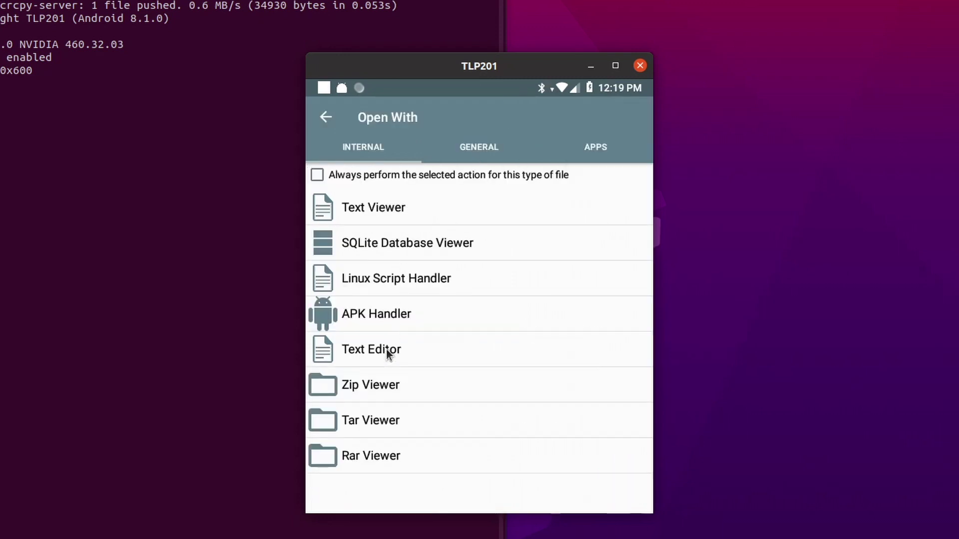
pyautogui.click(389, 351)
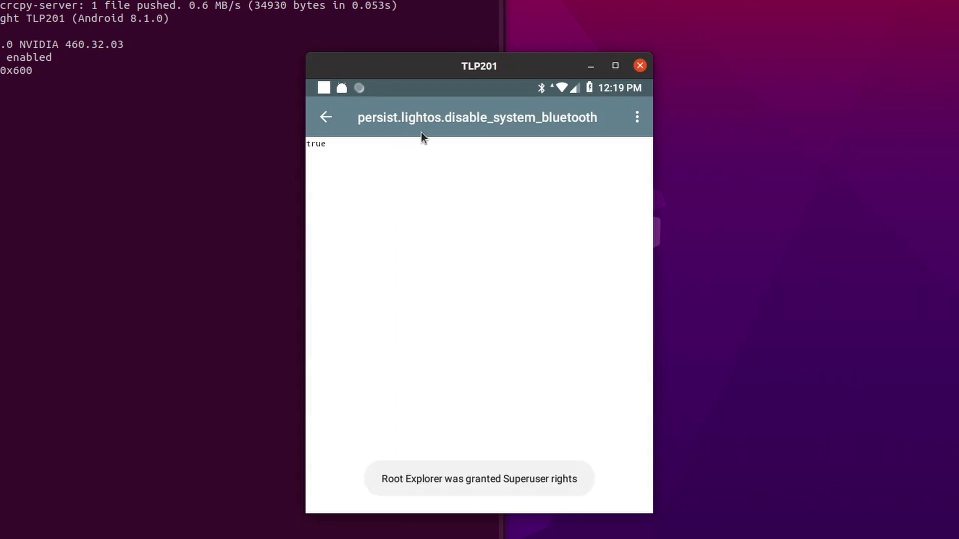
pyautogui.click(331, 146)
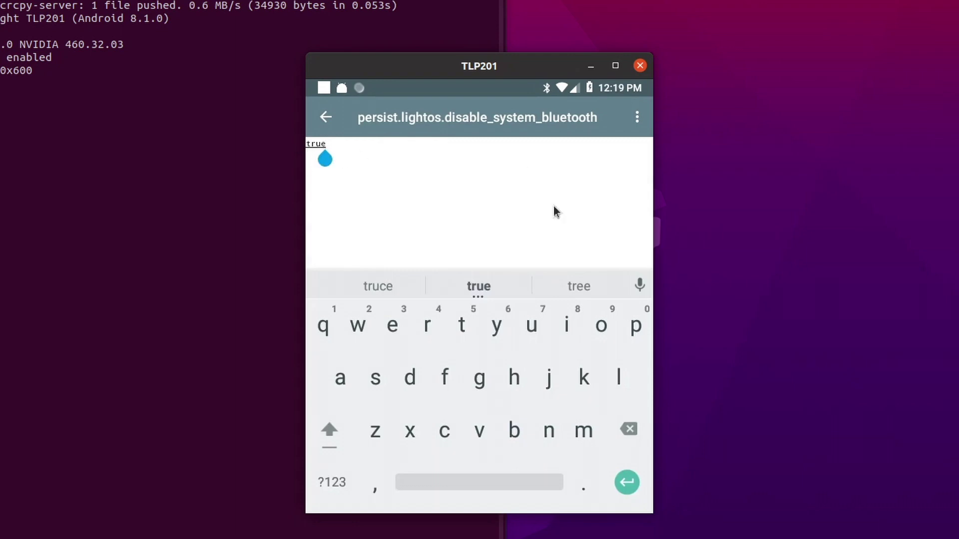
# Step: Replace the property value true with false and choose Save and Exit
pyautogui.moveTo(652, 287); pyautogui.dragTo(777, 308)
pyautogui.moveTo(769, 512); pyautogui.dragTo(901, 538)
pyautogui.moveTo(899, 417); pyautogui.dragTo(786, 406)
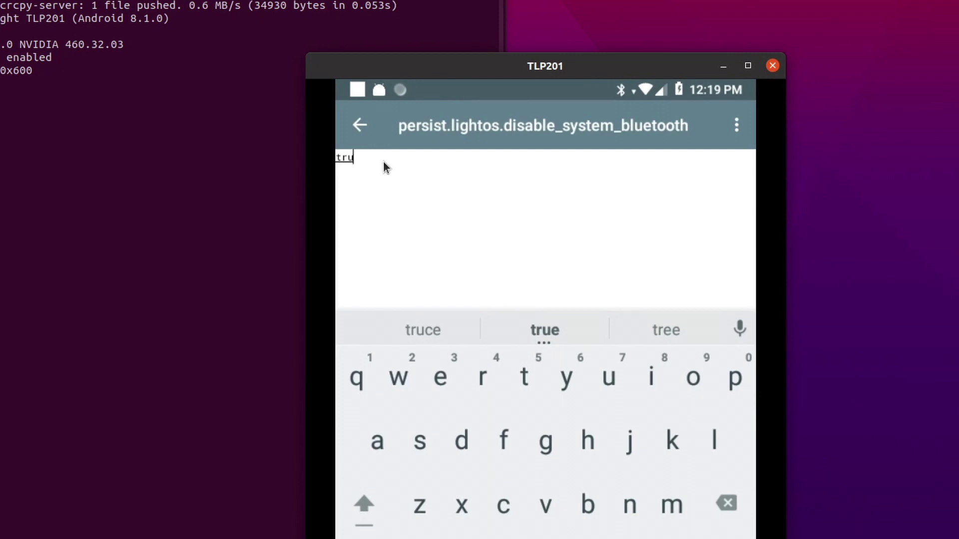
pyautogui.press('BackSpace')
pyautogui.press('BackSpace')
pyautogui.press('BackSpace')
pyautogui.write('false')
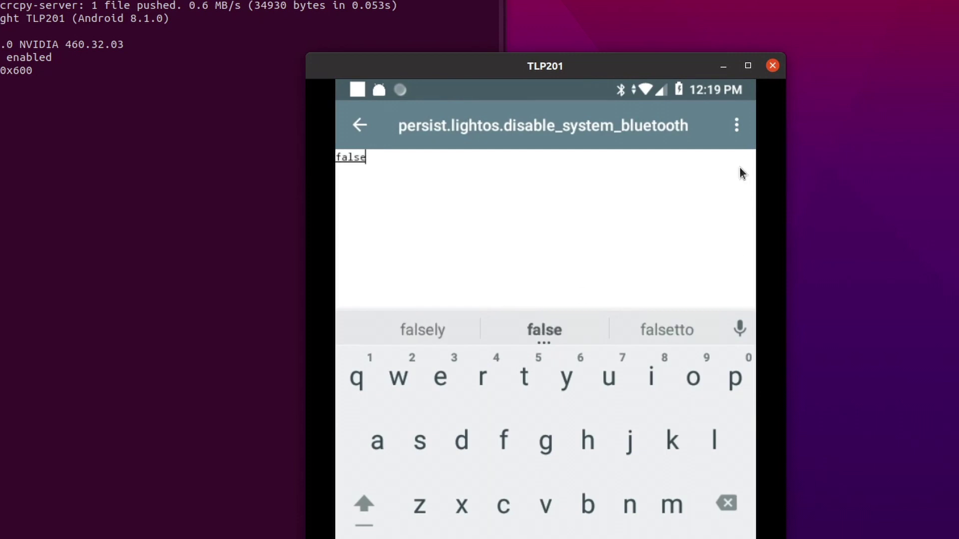
pyautogui.click(737, 127)
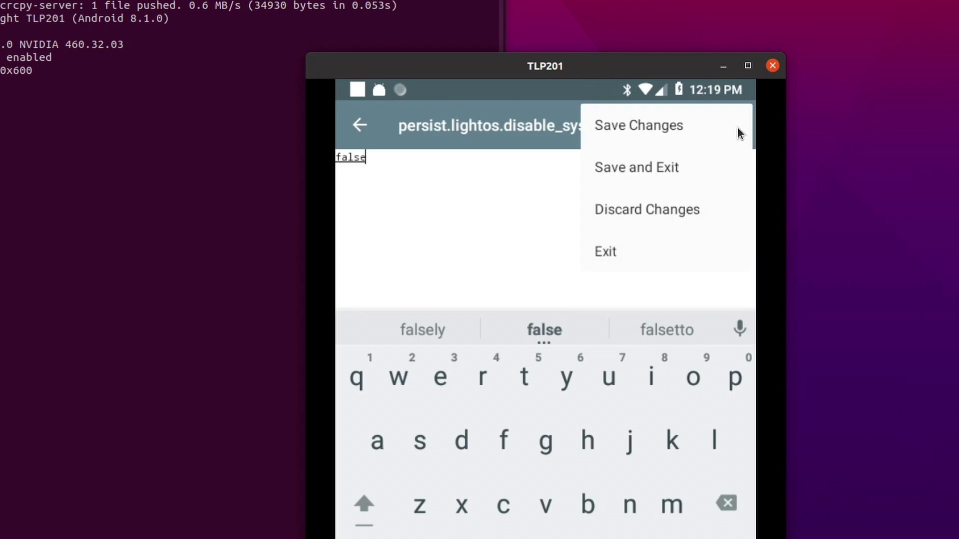
pyautogui.click(642, 169)
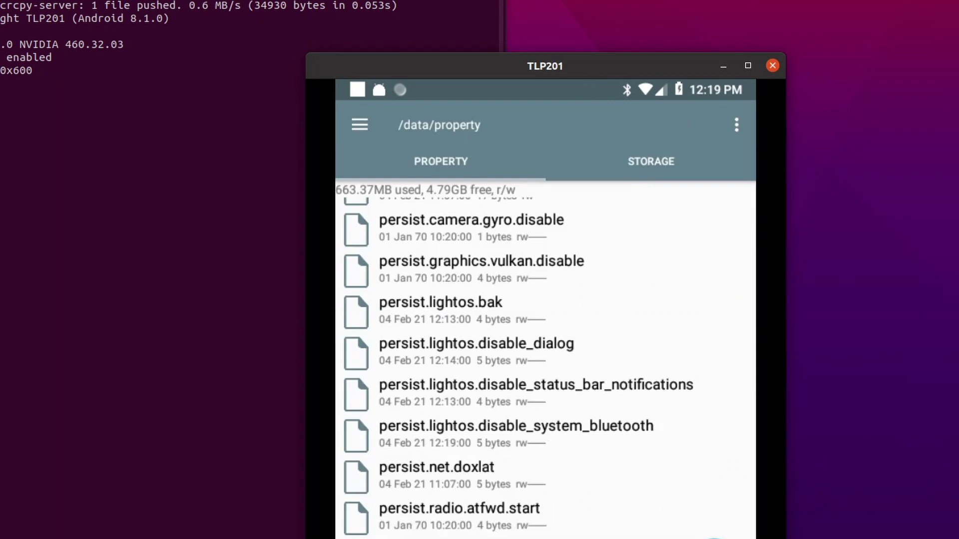
# Step: Return the phone to its home screen and close the scrcpy mirror window
pyautogui.middleClick(598, 496)
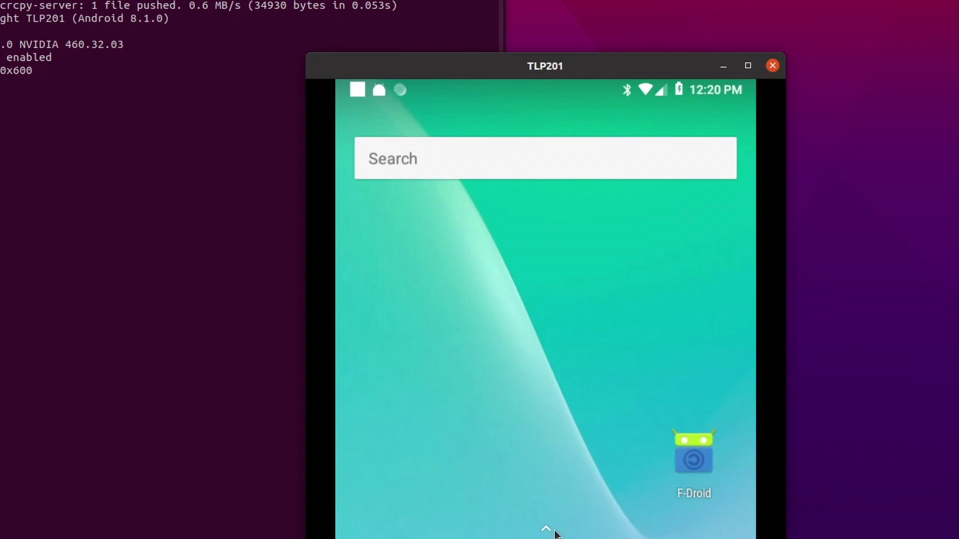
pyautogui.click(772, 65)
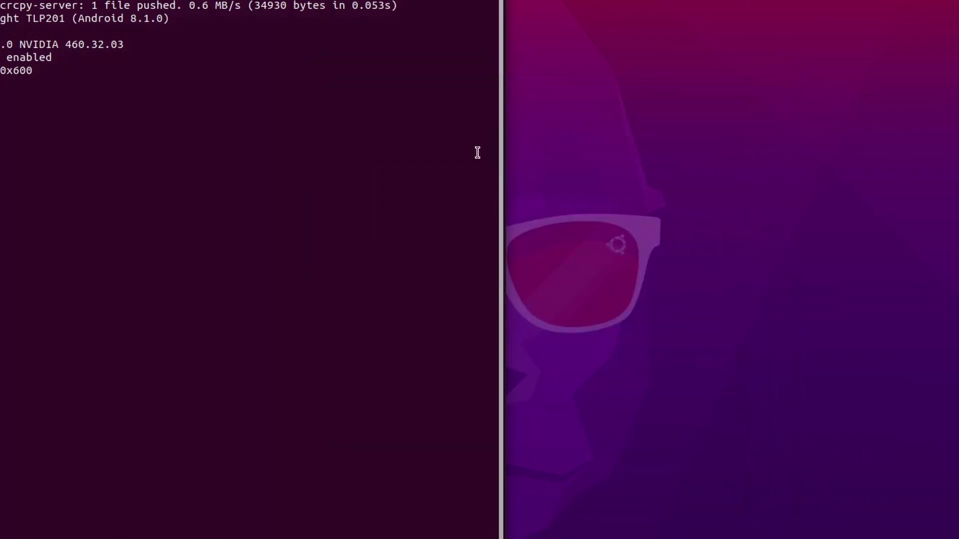
# Step: Restart the phone with the 'adb reboot' command
pyautogui.write('adb reboot')
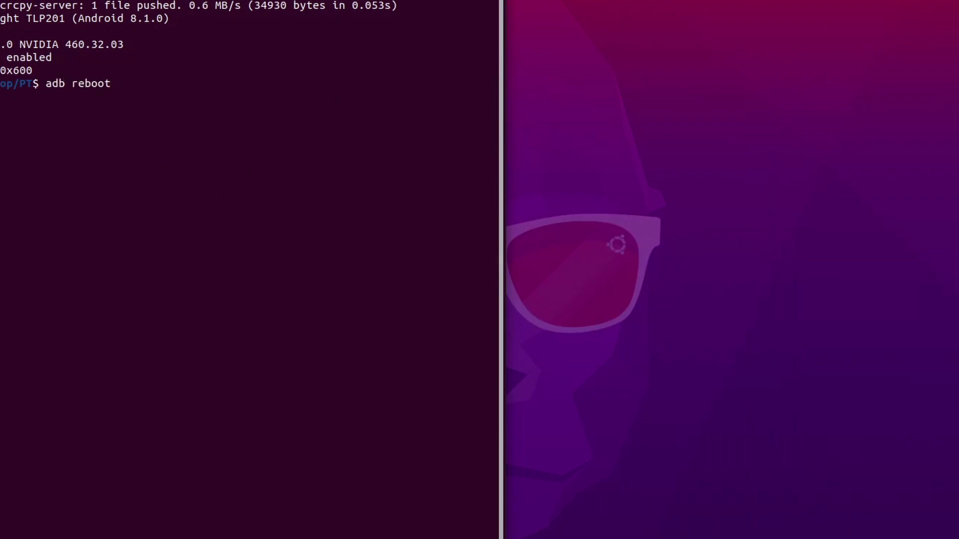
pyautogui.press('Return')
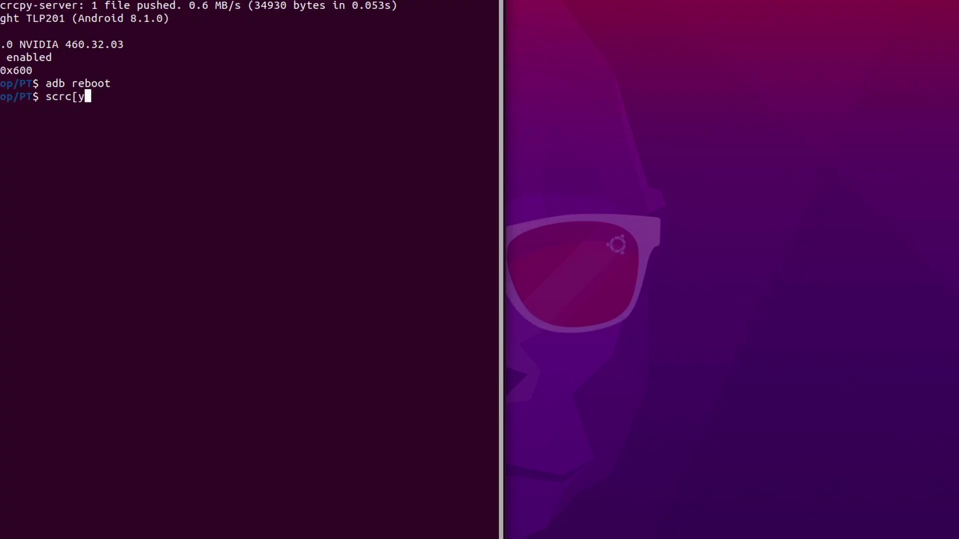
# Step: Relaunch scrcpy after the reboot and open the phone's Settings app
pyautogui.write('py')
pyautogui.press('Return')
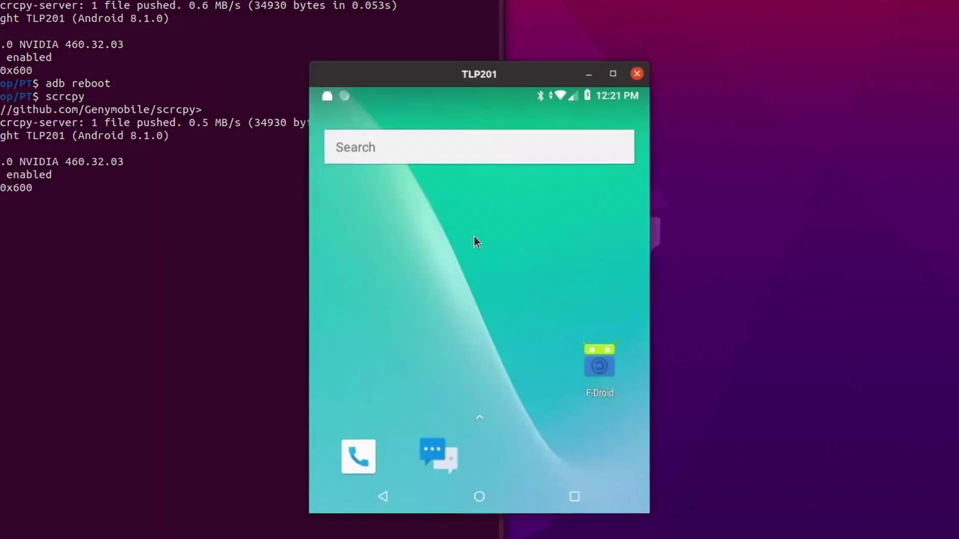
pyautogui.click(481, 417)
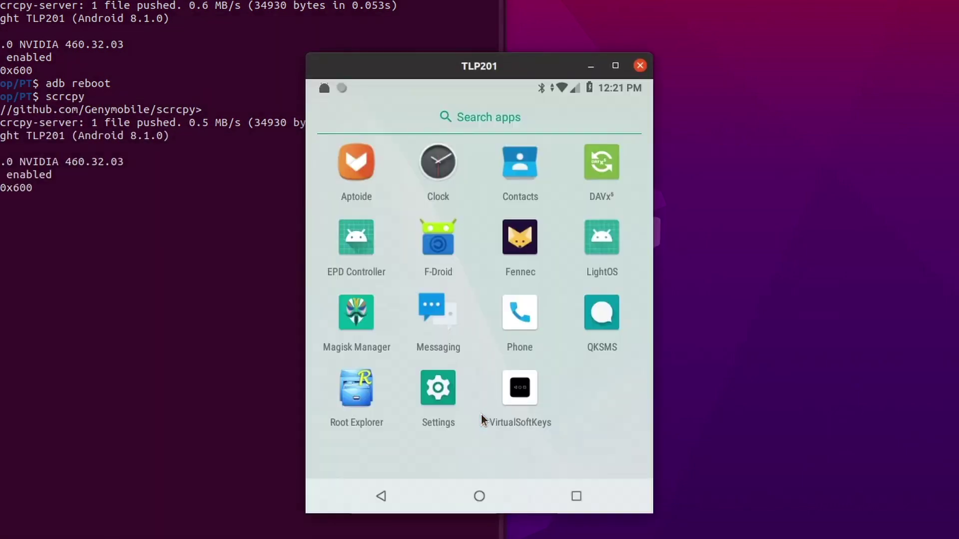
pyautogui.click(442, 391)
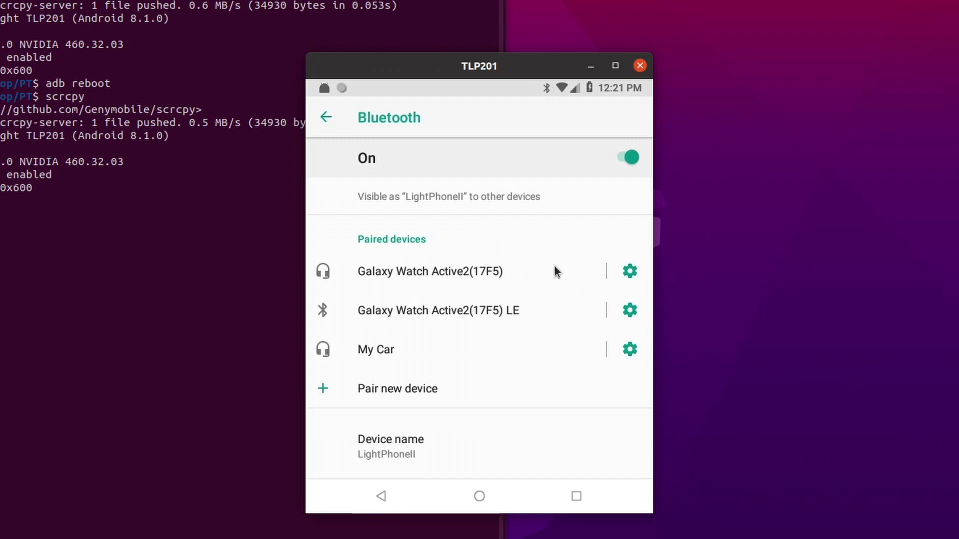
# Step: Forget both Galaxy Watch Active2(17F5) pairings, then pair the watch again as a new device
pyautogui.click(629, 271)
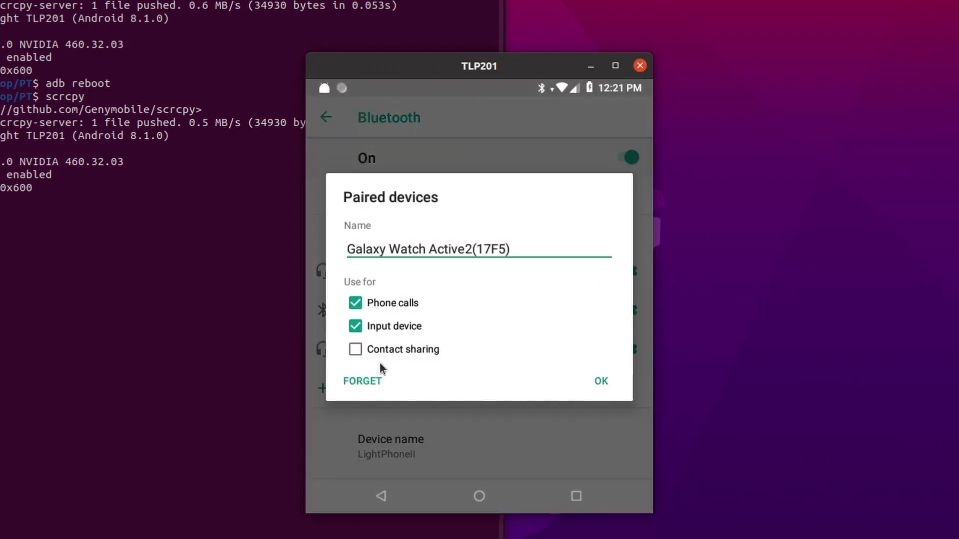
pyautogui.click(362, 204)
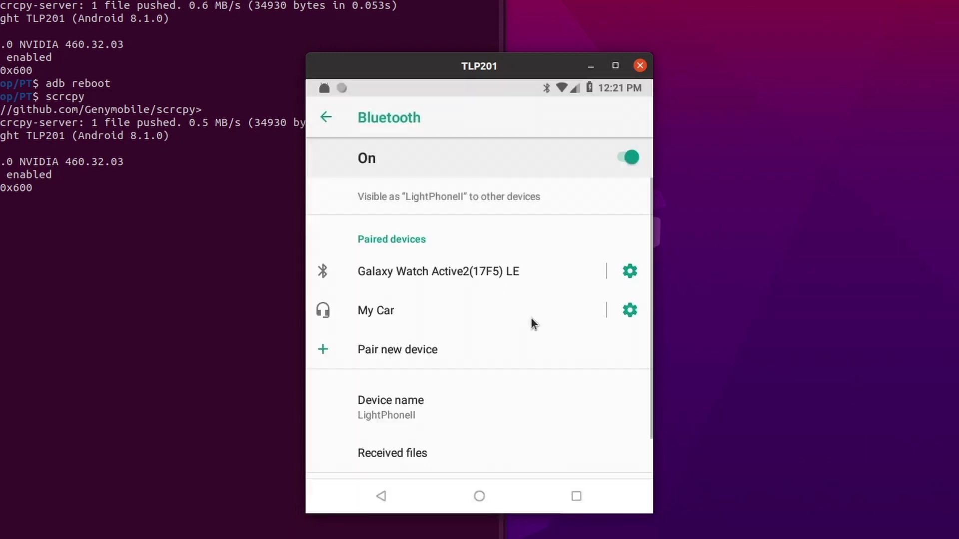
pyautogui.click(628, 274)
pyautogui.click(371, 202)
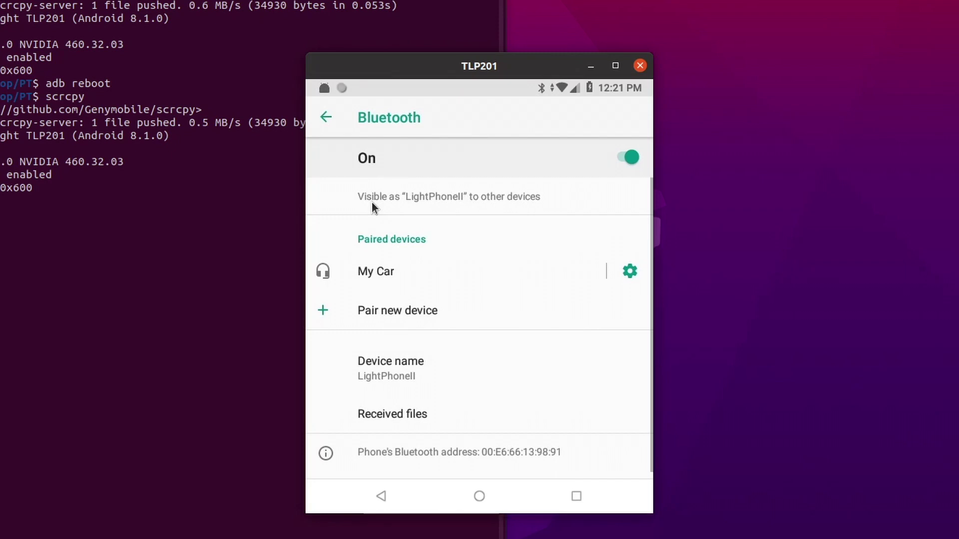
pyautogui.click(395, 305)
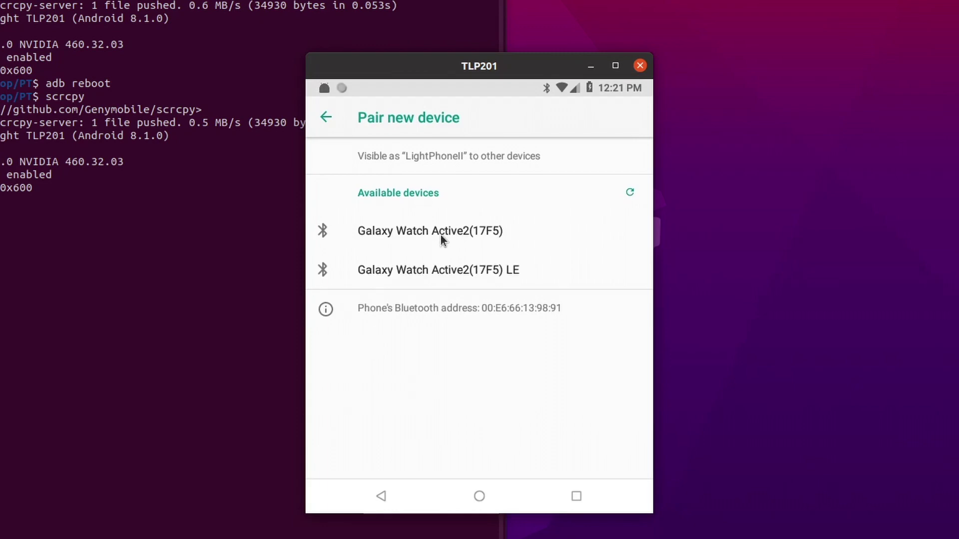
pyautogui.click(442, 236)
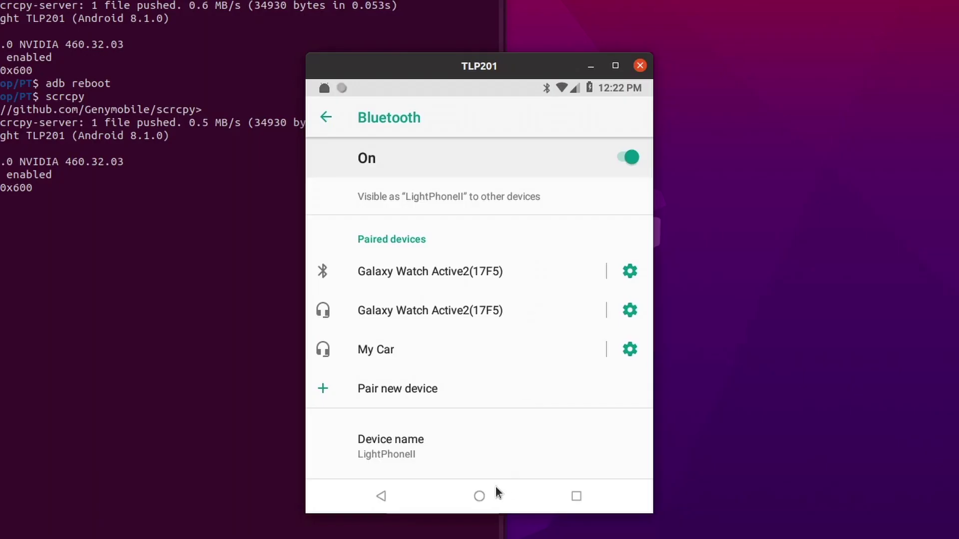
# Step: Go back to the home screen and launch LightOS from the app list
pyautogui.click(477, 502)
pyautogui.click(477, 413)
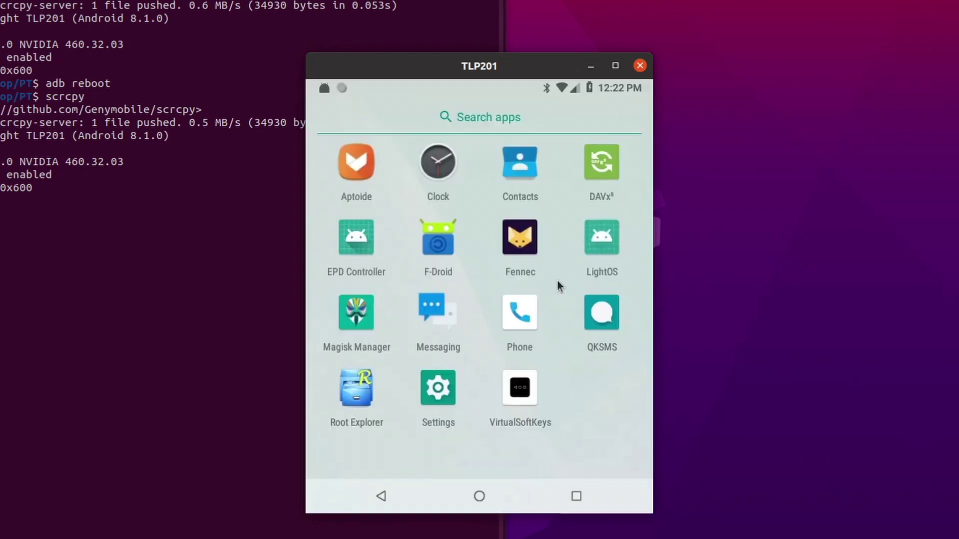
pyautogui.click(602, 245)
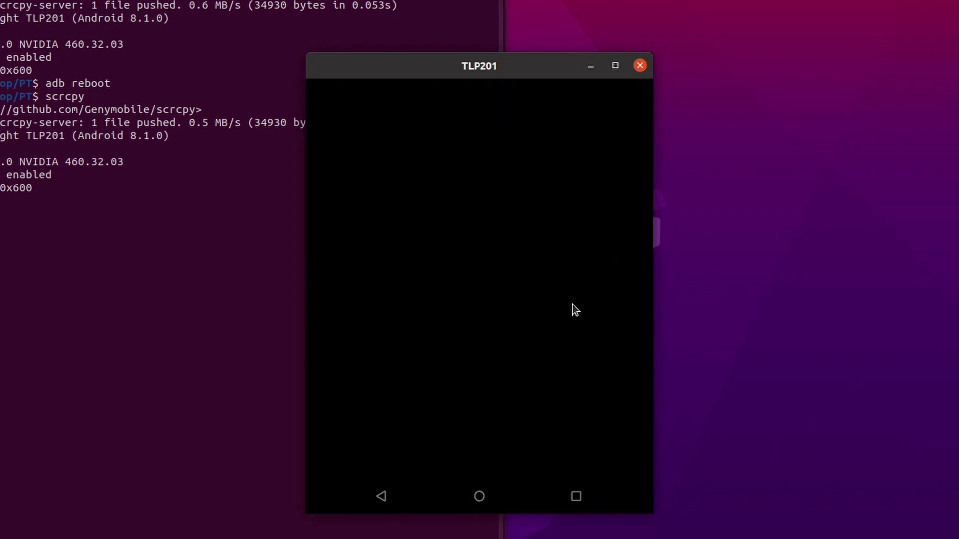